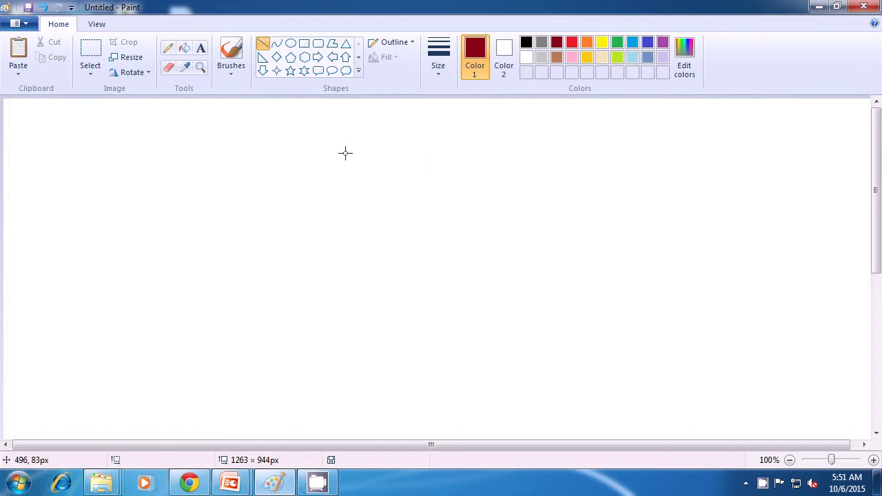
Draw a triangular roof from two dark red sloping lines and a black horizontal base line with the Line tool.
left_click_drag(359, 140, 290, 213)
left_click(395, 207)
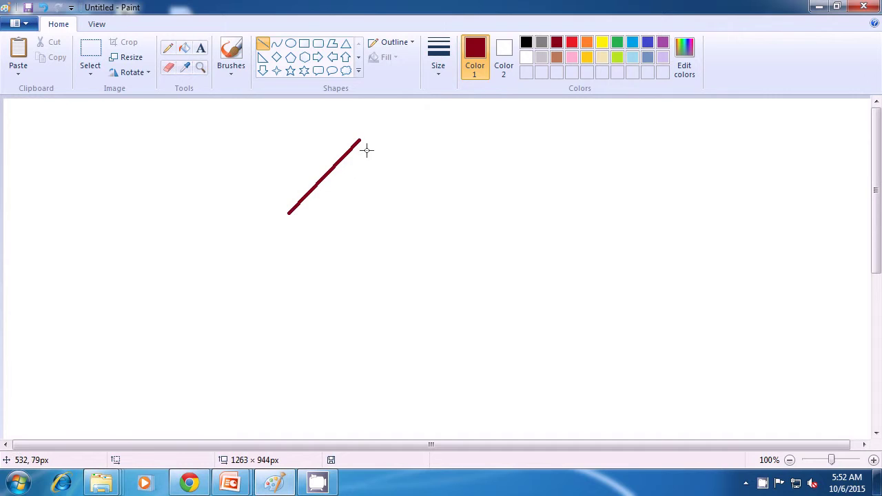
left_click_drag(360, 140, 429, 210)
left_click(476, 205)
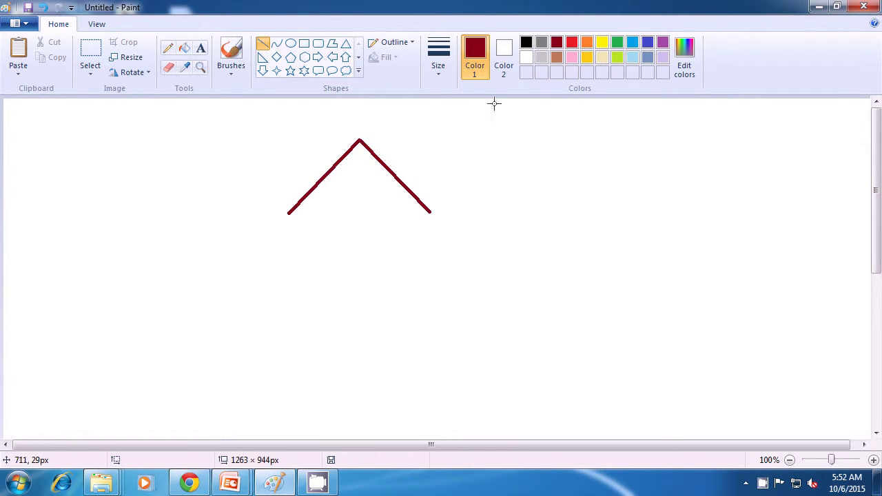
left_click(525, 42)
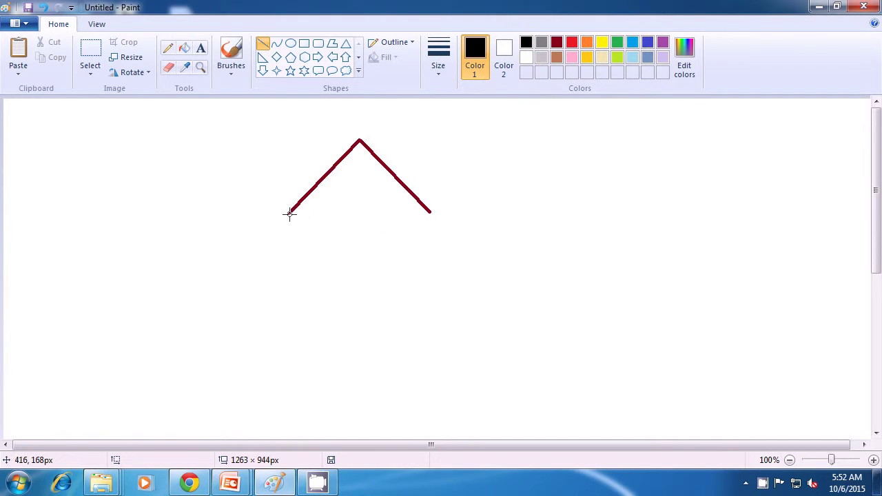
left_click_drag(289, 213, 431, 213)
left_click(476, 216)
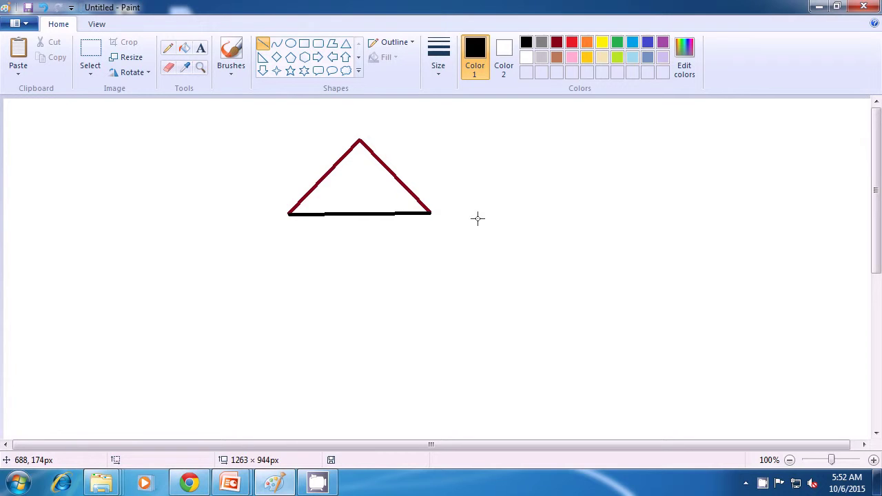
Draw two indigo vertical walls down from the roof's corners and join their lower ends with a green horizontal line.
left_click(647, 42)
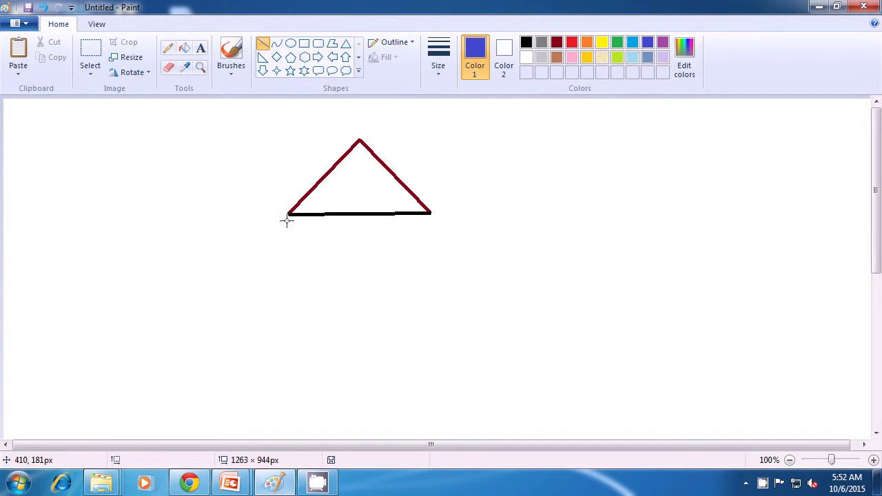
left_click_drag(289, 213, 288, 345)
left_click(321, 336)
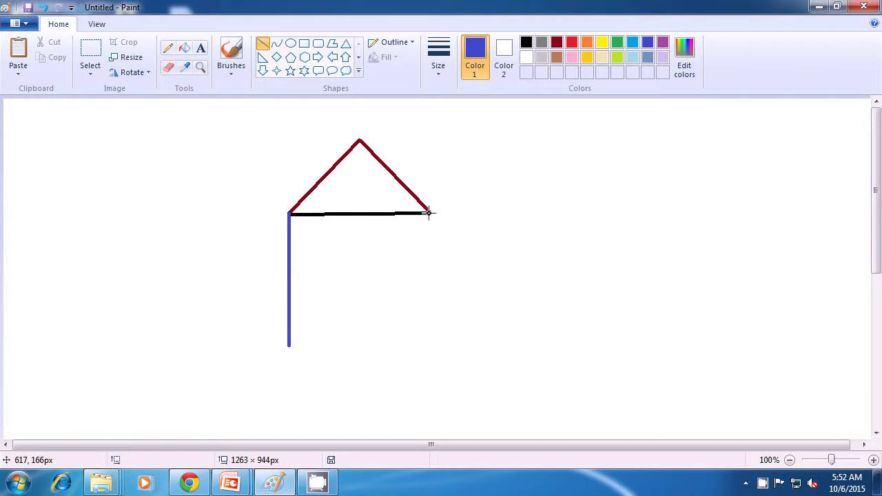
left_click_drag(429, 213, 429, 341)
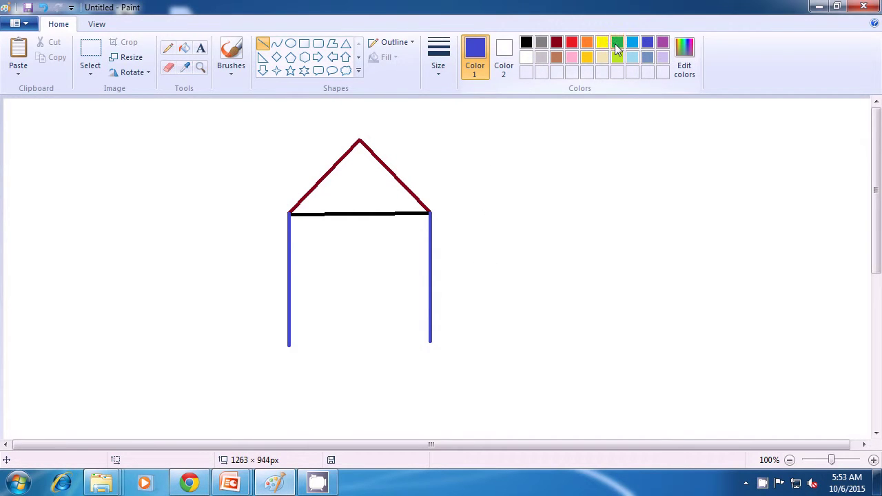
left_click(617, 44)
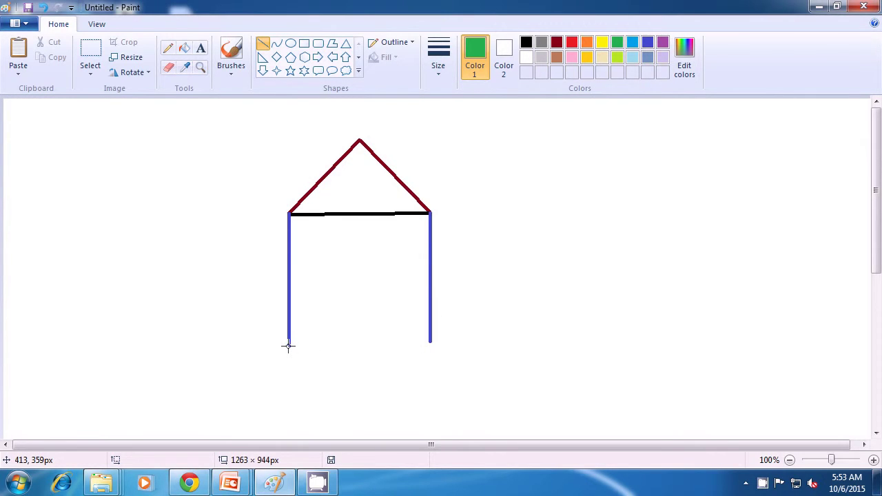
left_click_drag(289, 346, 431, 344)
left_click(474, 354)
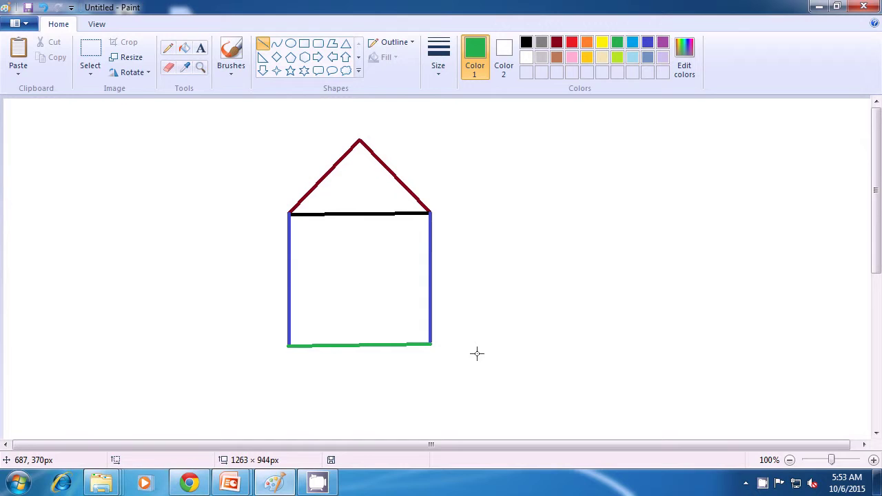
Draw a dark red rectangular window about 52 px tall from four lines beside the house's left wall.
left_click(557, 43)
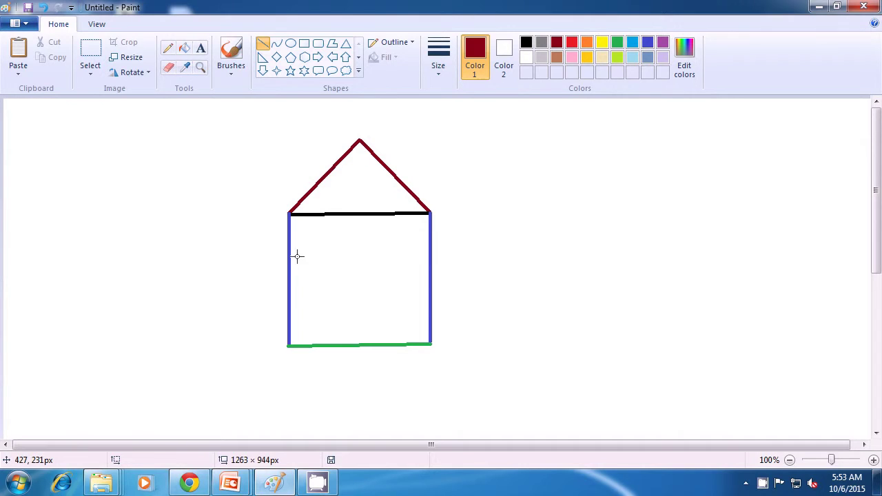
left_click_drag(296, 254, 295, 290)
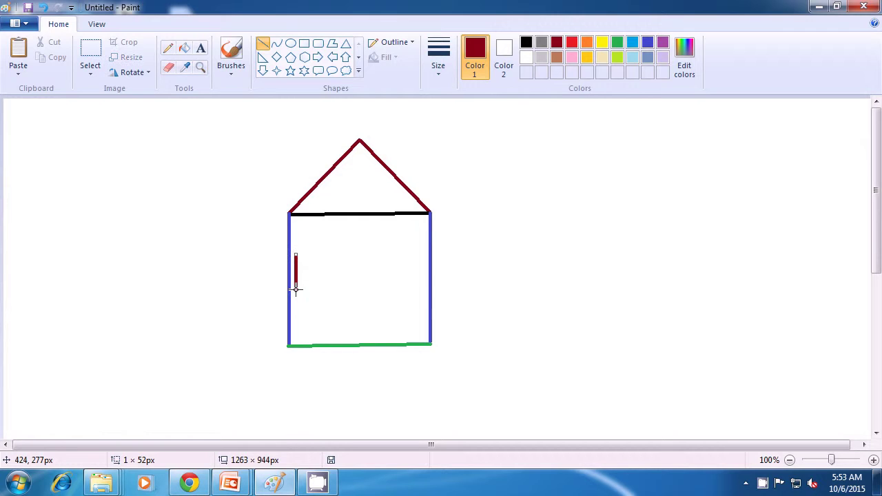
left_click(317, 291)
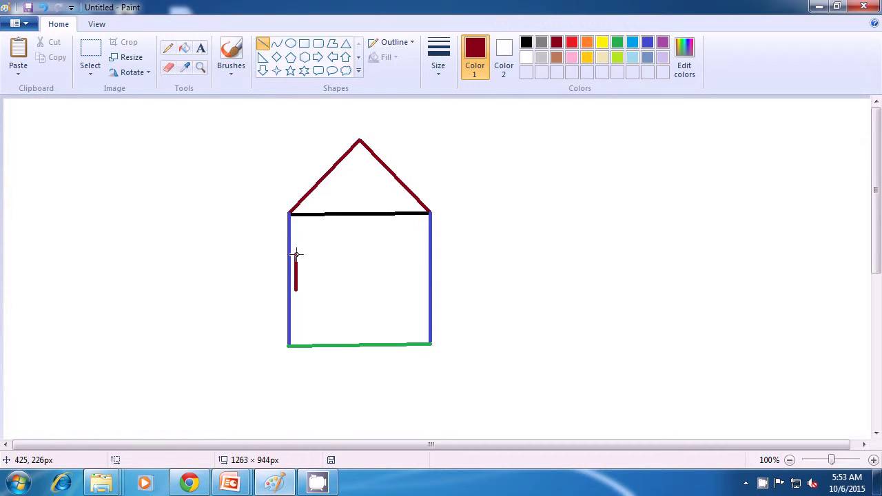
left_click_drag(296, 254, 311, 253)
left_click(321, 262)
left_click_drag(314, 255, 313, 284)
left_click(337, 285)
left_click_drag(297, 288, 316, 289)
left_click(351, 286)
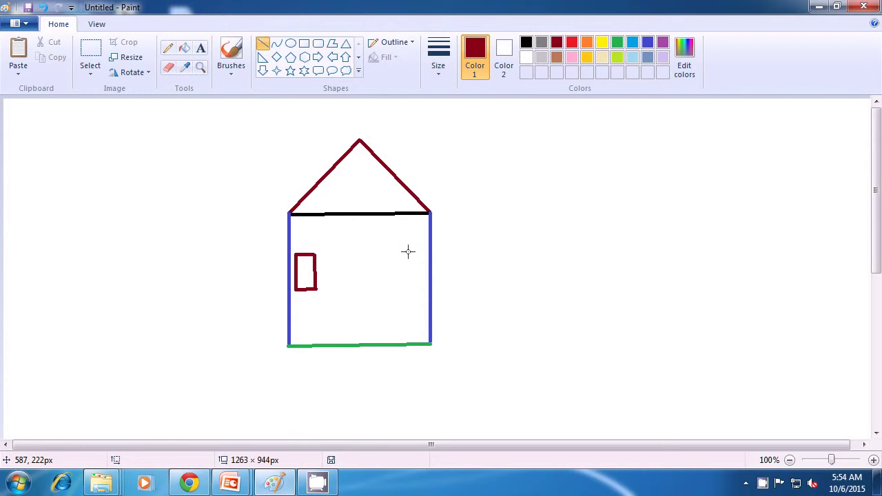
Draw a matching dark red window about 46 px tall from four lines beside the house's right wall.
left_click_drag(408, 252, 424, 251)
left_click(460, 255)
left_click_drag(424, 251, 423, 281)
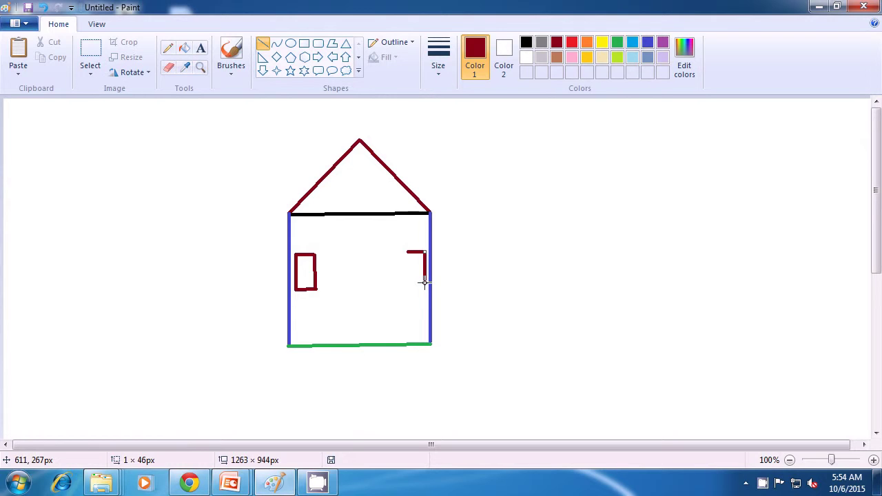
left_click(480, 281)
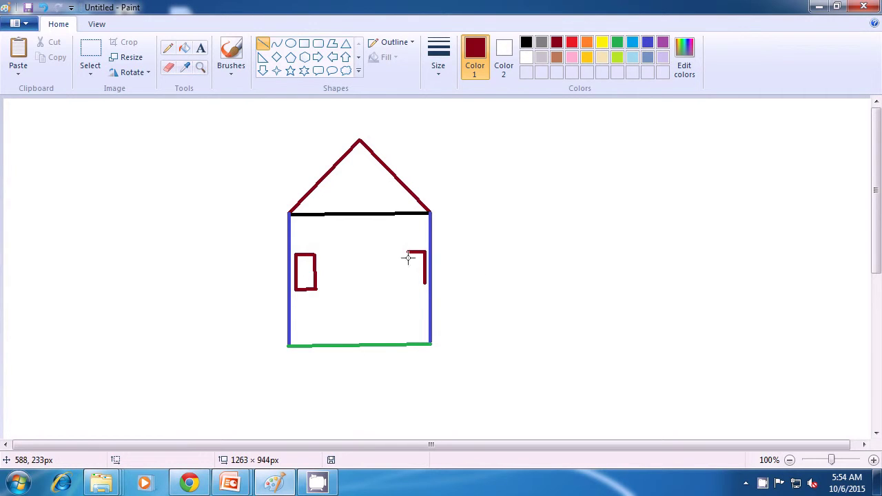
left_click_drag(407, 253, 408, 281)
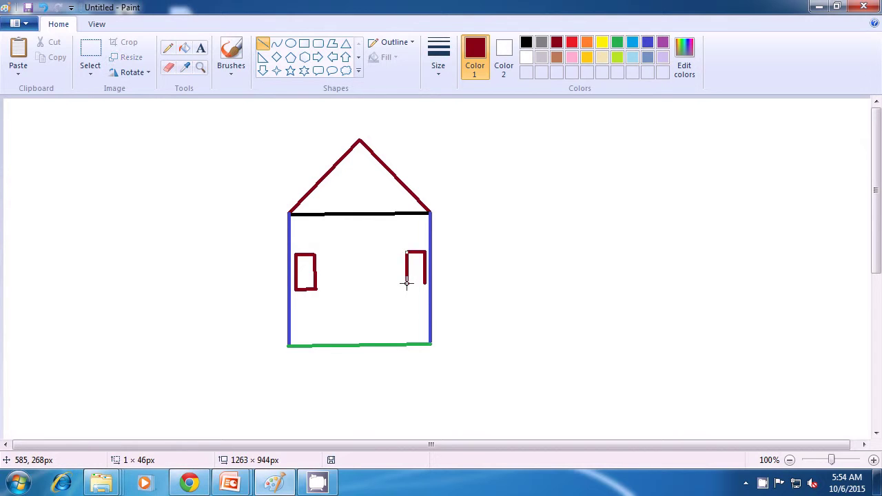
left_click(499, 281)
left_click_drag(406, 283, 424, 283)
left_click(501, 284)
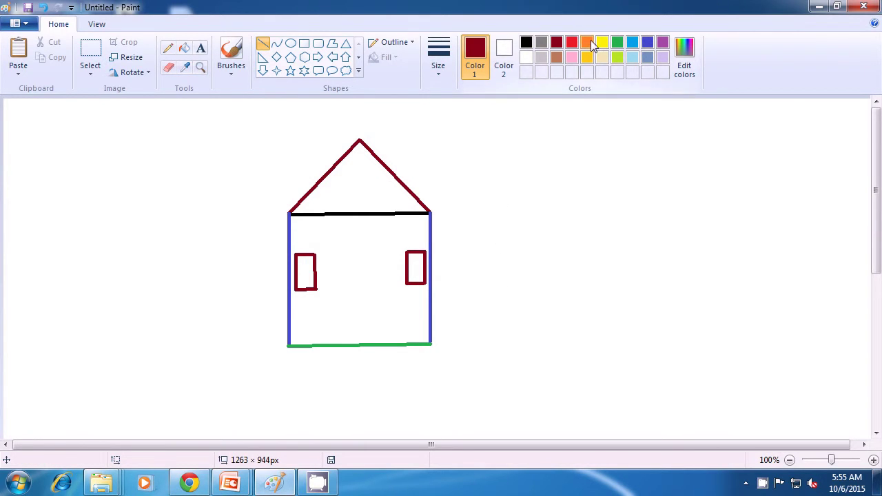
Draw two green vertical bars inside the left window, one in the second-thinnest line size and one in the third.
left_click(618, 43)
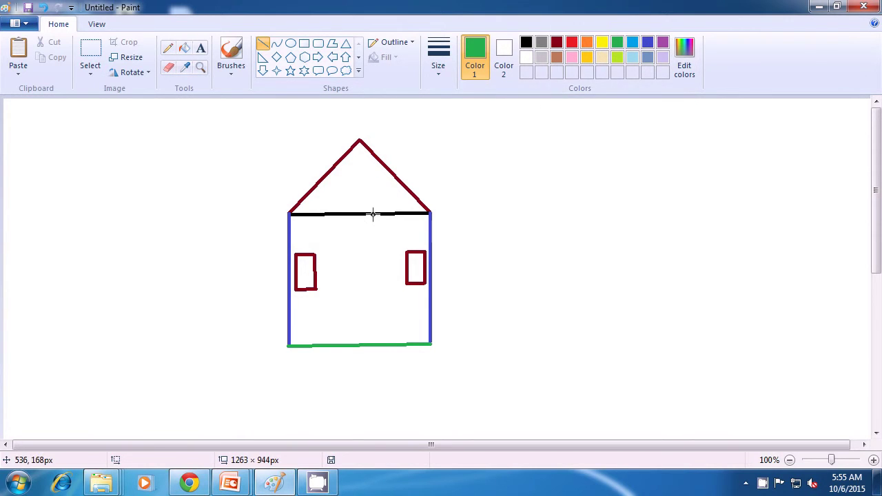
left_click(436, 73)
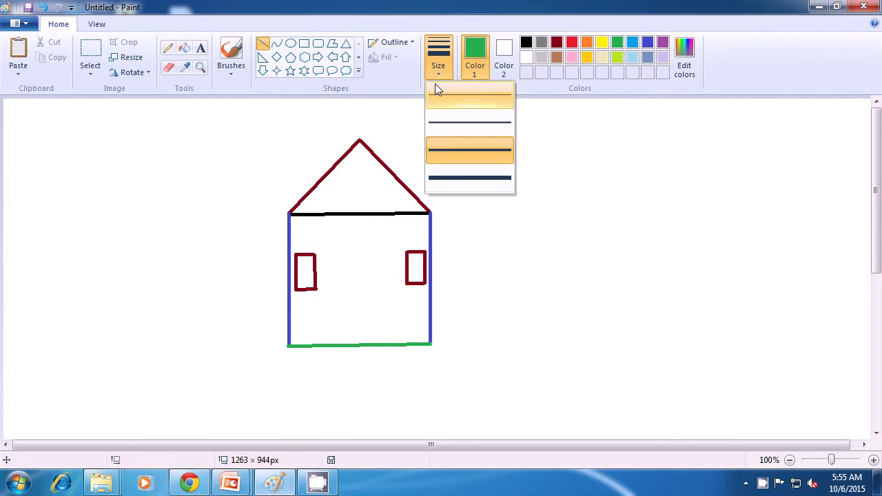
left_click(441, 122)
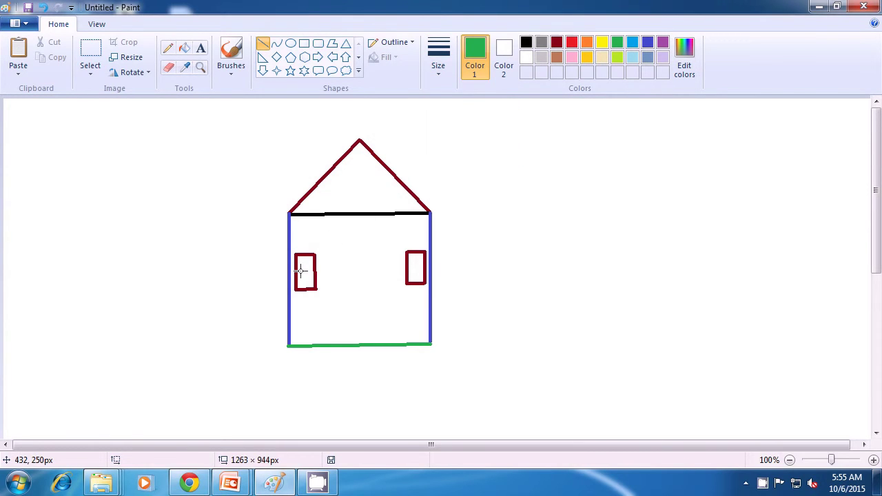
left_click_drag(301, 265, 301, 279)
left_click(324, 276)
left_click(439, 76)
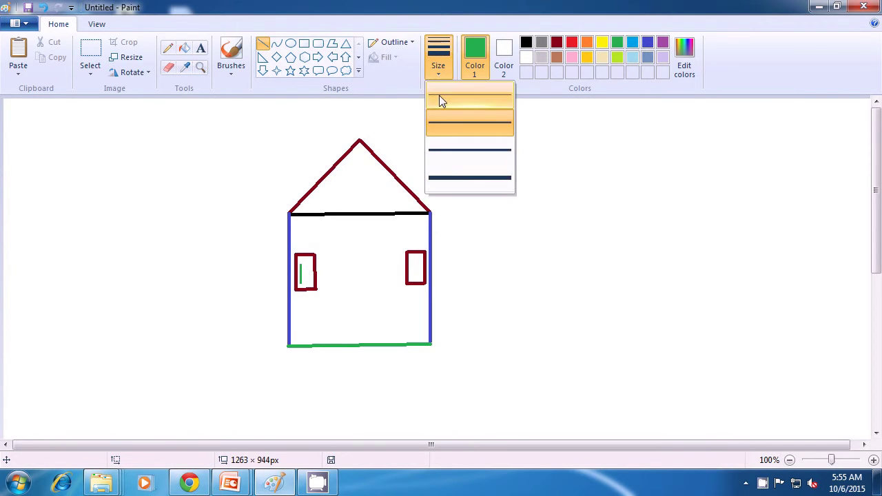
left_click(447, 160)
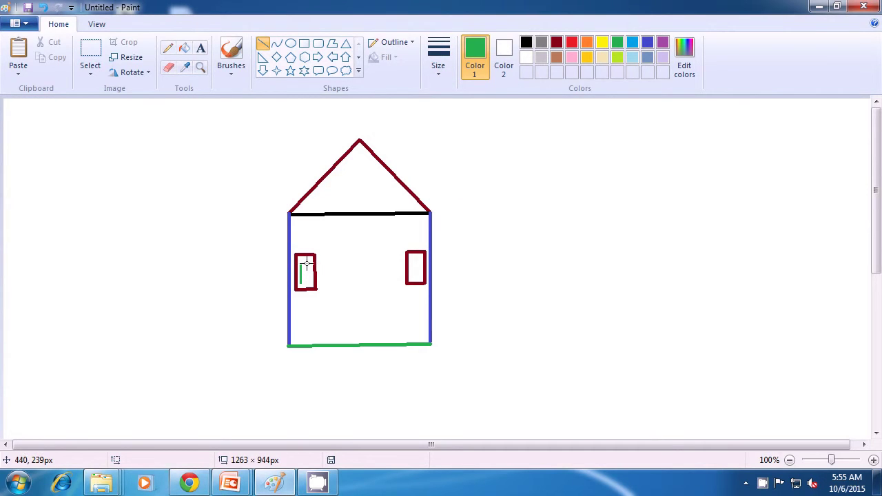
left_click_drag(308, 263, 308, 283)
left_click(353, 268)
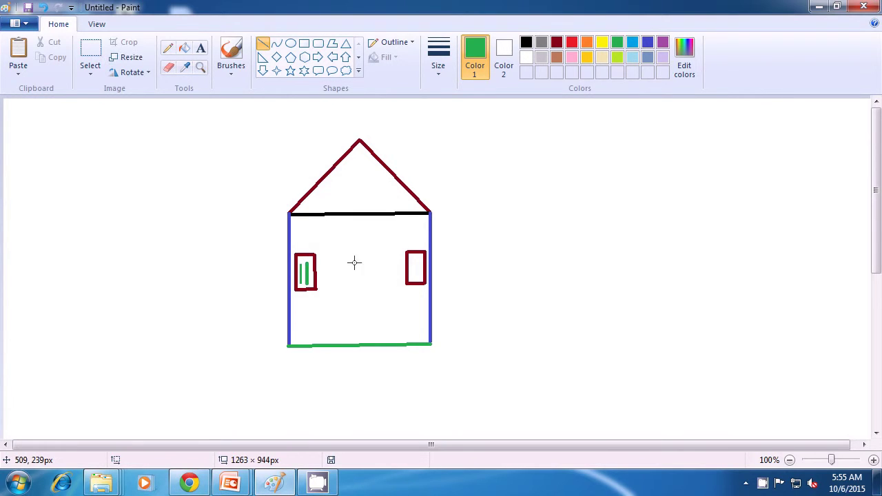
Draw three green vertical bars inside the right window using the second, third and thinnest line sizes in that order.
left_click(437, 72)
left_click(442, 121)
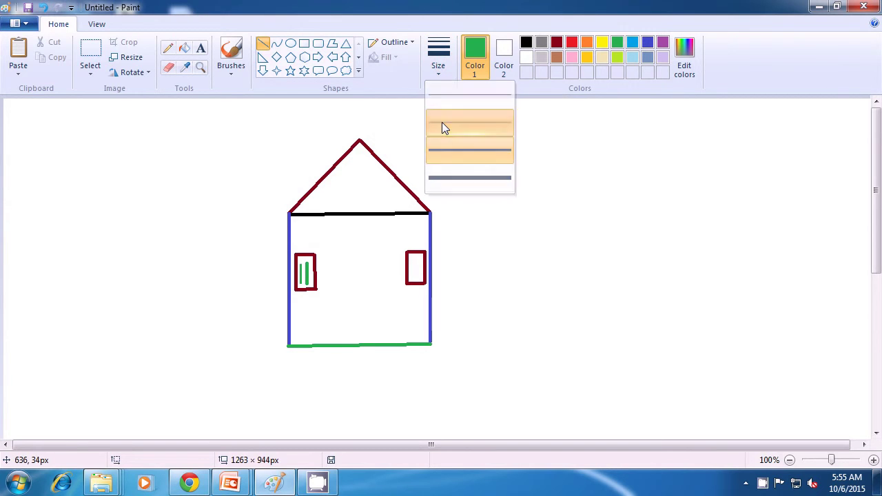
left_click_drag(410, 260, 412, 276)
left_click(489, 269)
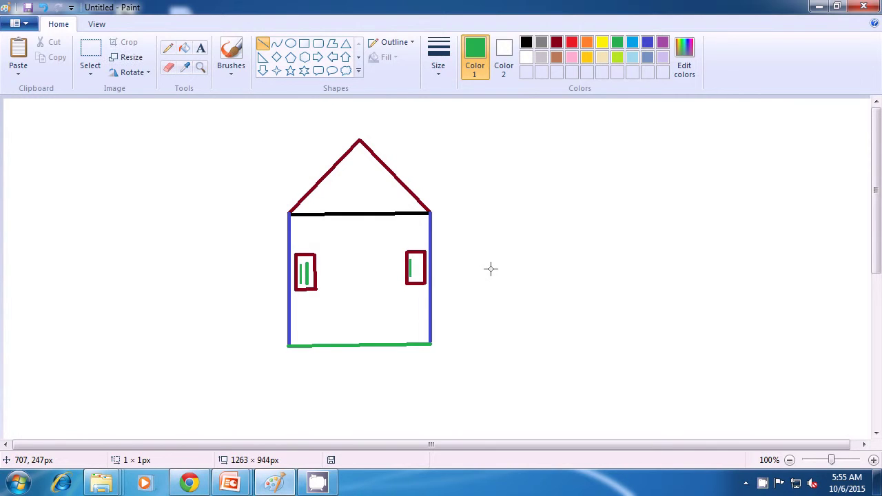
left_click(436, 69)
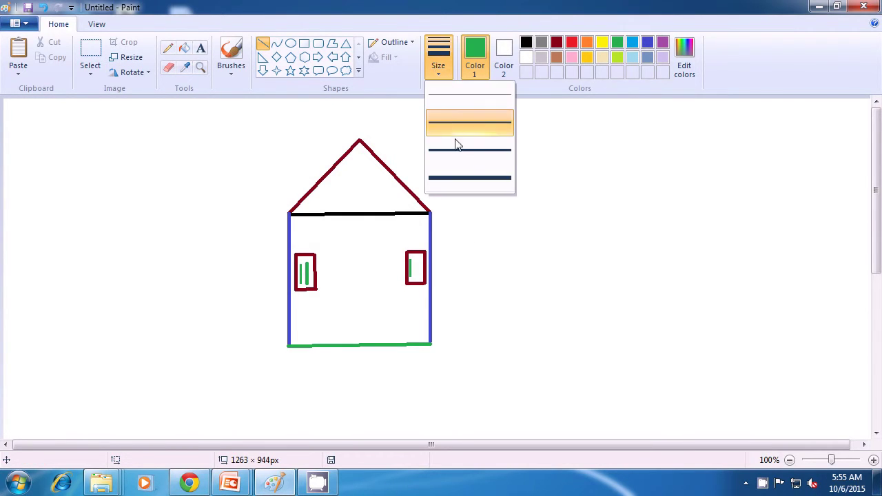
left_click(455, 145)
left_click_drag(415, 263, 416, 279)
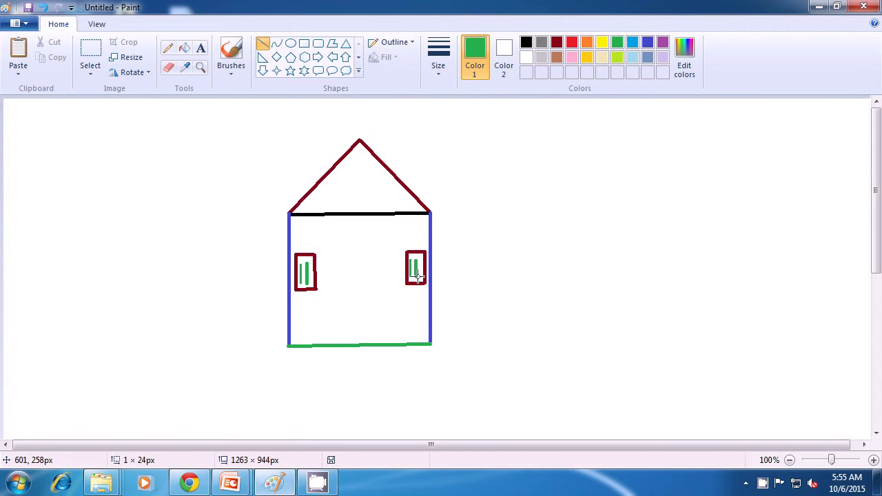
left_click(481, 265)
left_click(438, 69)
left_click(440, 93)
left_click_drag(419, 259, 419, 278)
left_click(485, 265)
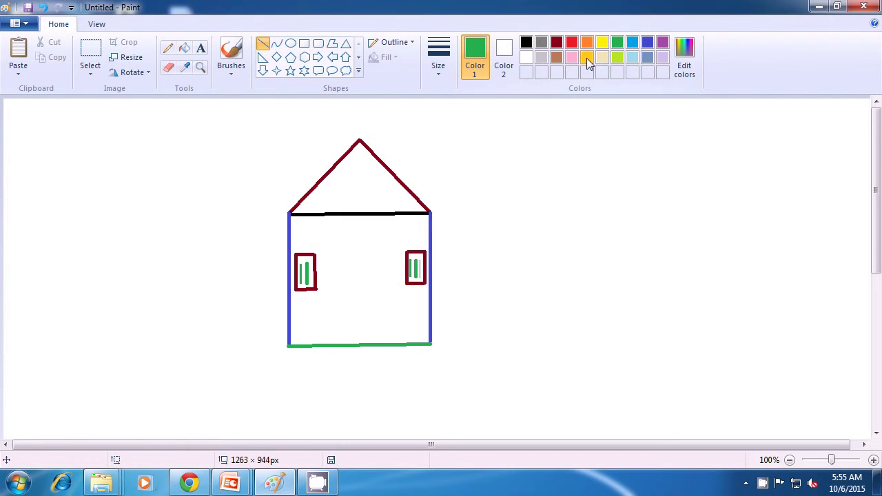
Draw a yellow rectangular door about 61 px tall in the third line size, standing on the middle of the green base line.
left_click(601, 43)
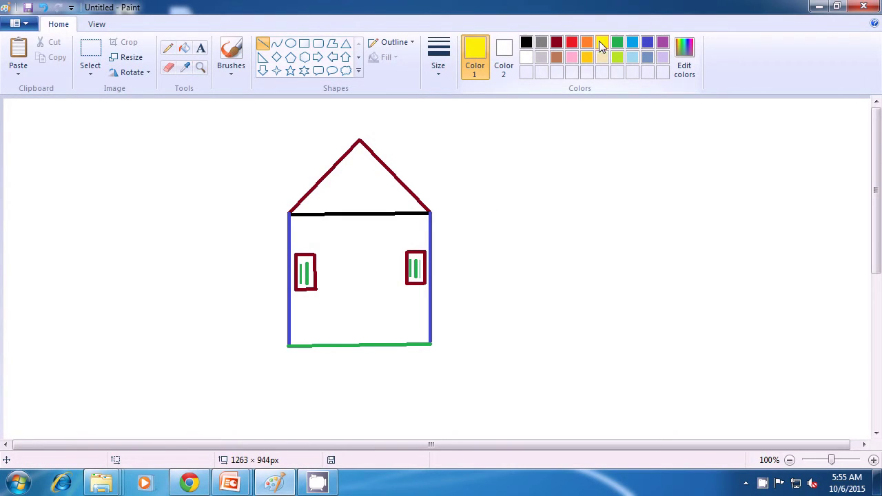
left_click(441, 73)
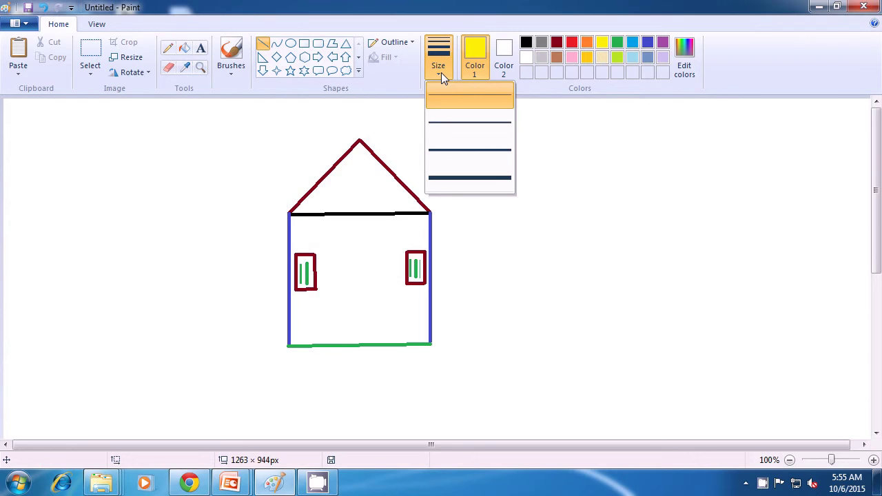
left_click(447, 150)
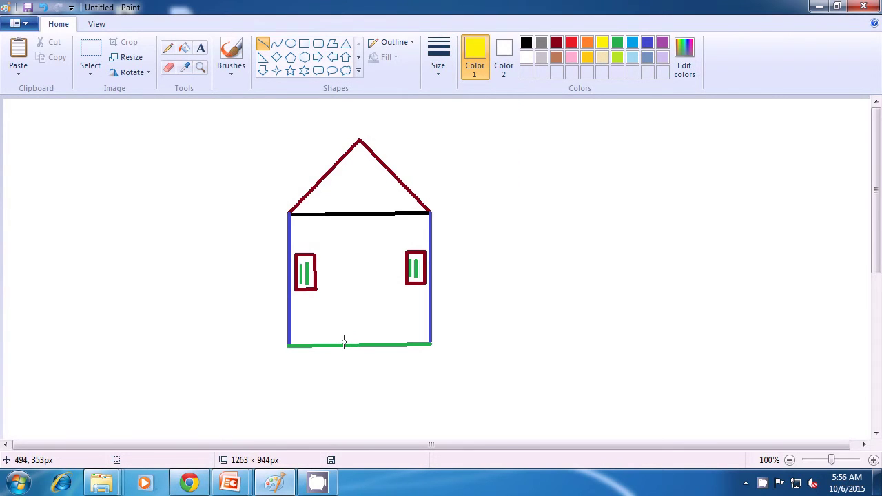
left_click_drag(344, 342, 343, 301)
left_click(369, 308)
left_click_drag(344, 300, 378, 341)
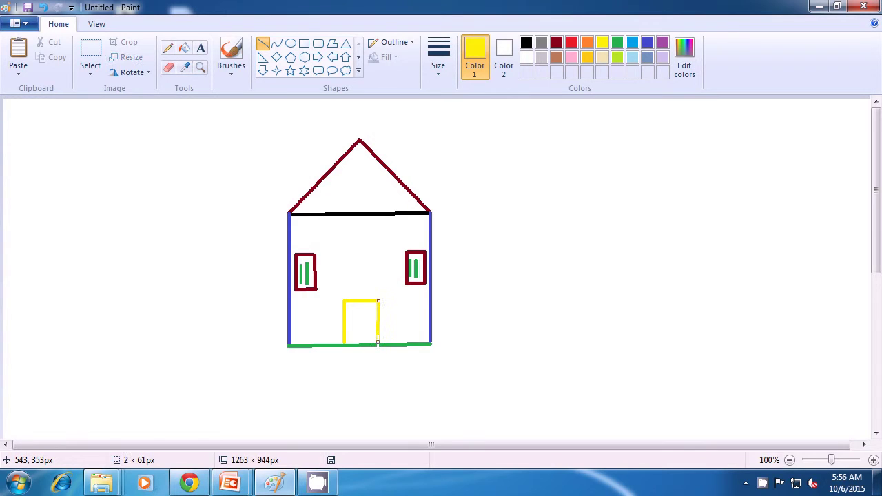
left_click(404, 327)
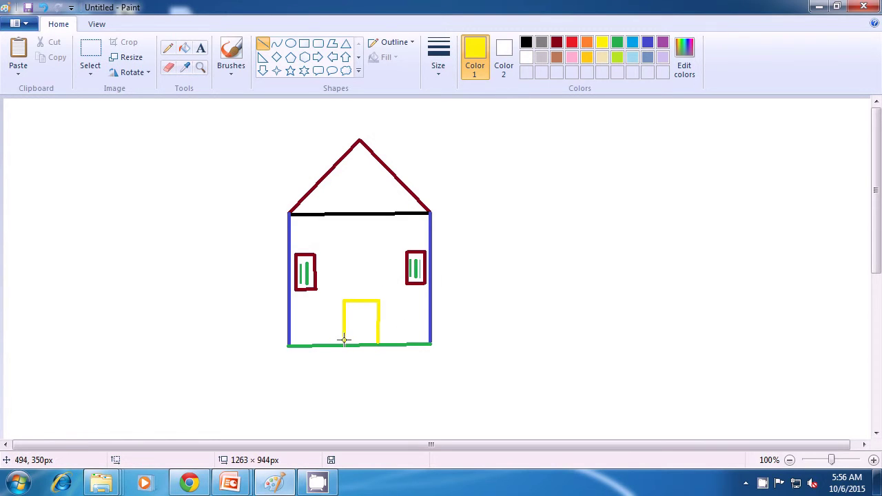
left_click_drag(345, 342, 376, 342)
left_click(487, 351)
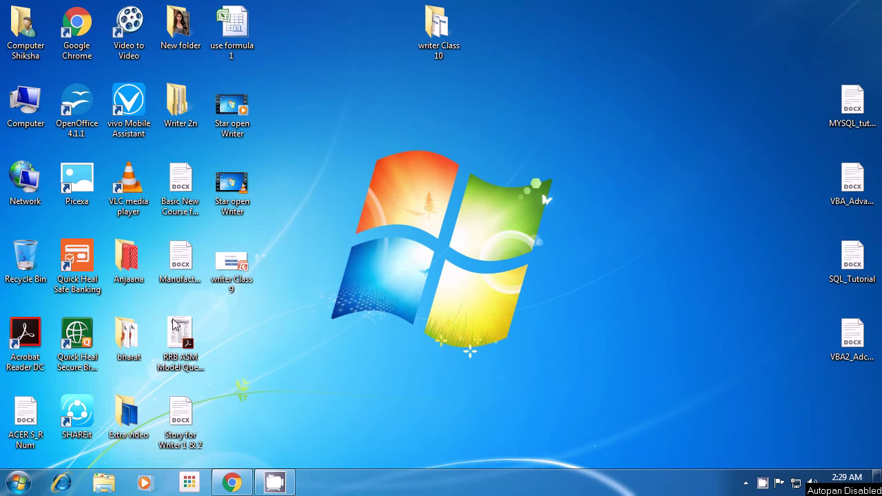
Open the Windows Start menu from the desktop.
left_click(18, 483)
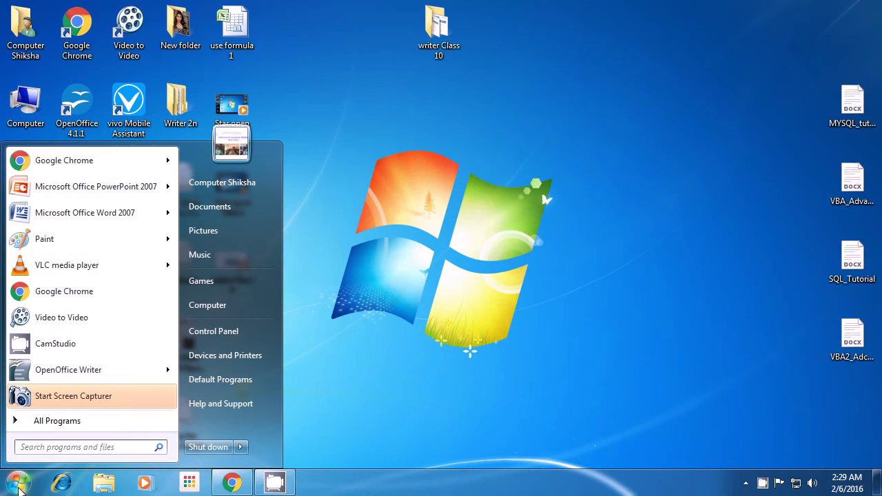